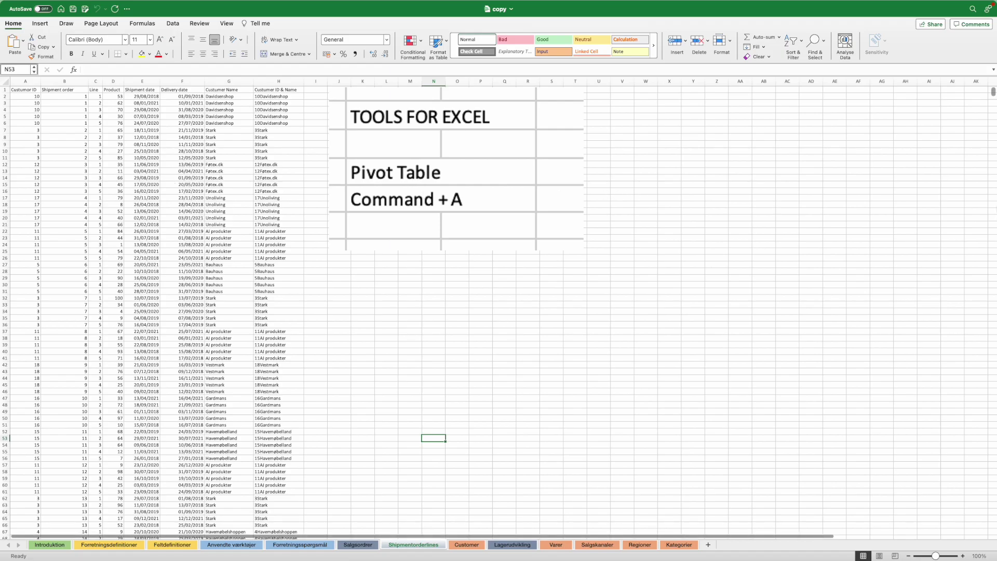
mouse_move(993, 92)
left_mouse_down()
mouse_move(993, 147)
mouse_move(993, 87)
left_mouse_up()
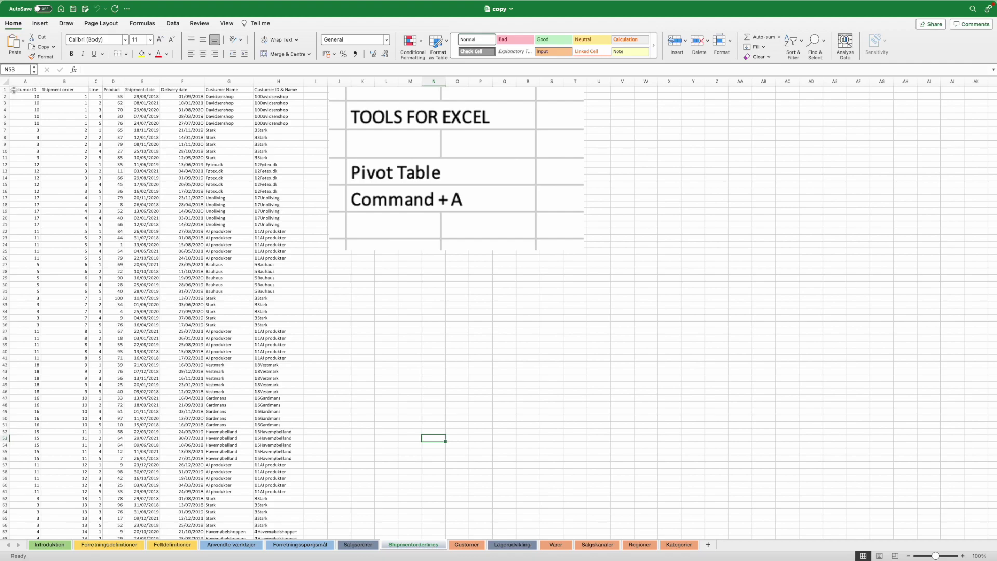
Select the whole shipment order lines data region from a cell inside it with Select All
left_click_drag(13, 89, 277, 459)
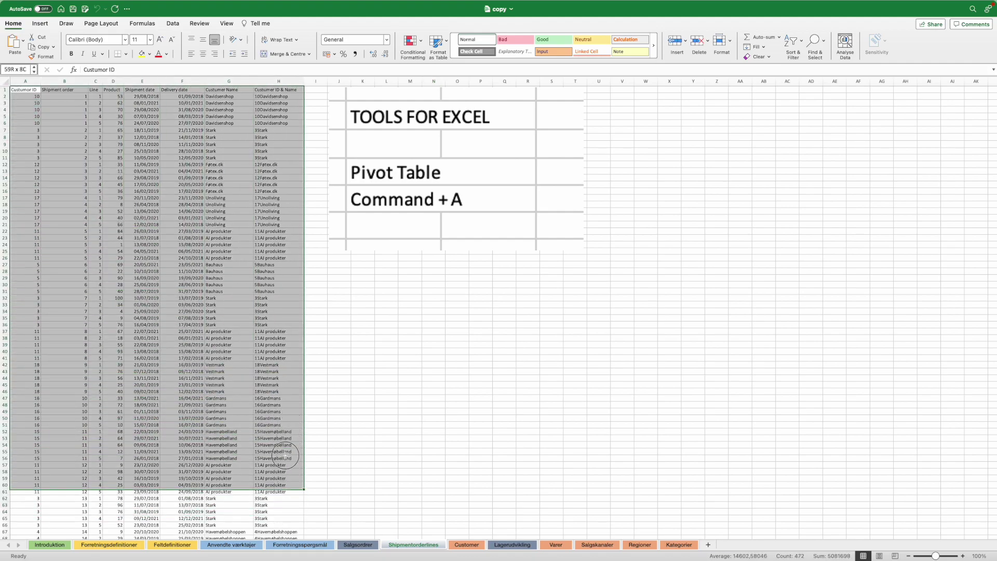
left_click(16, 90)
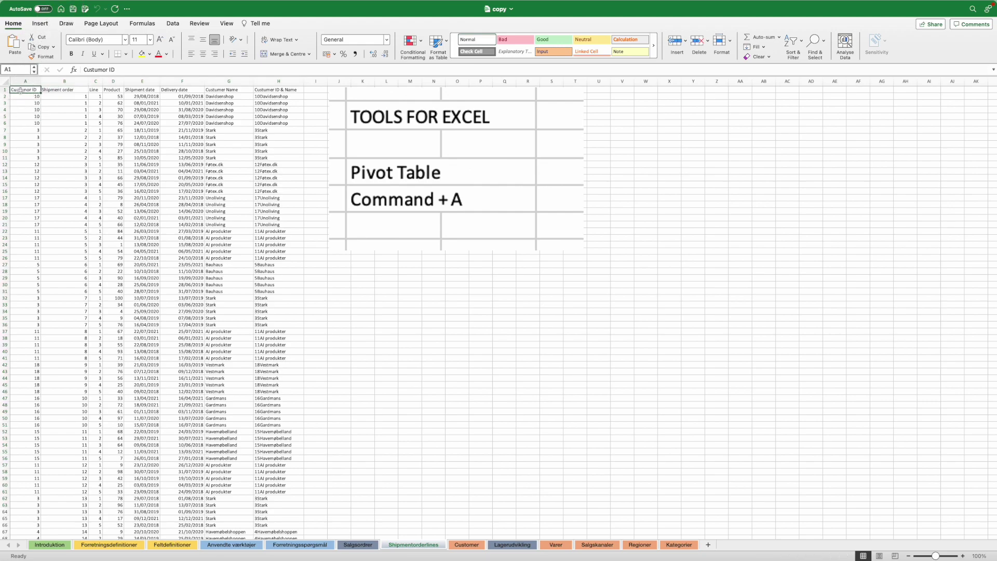
left_click(394, 285)
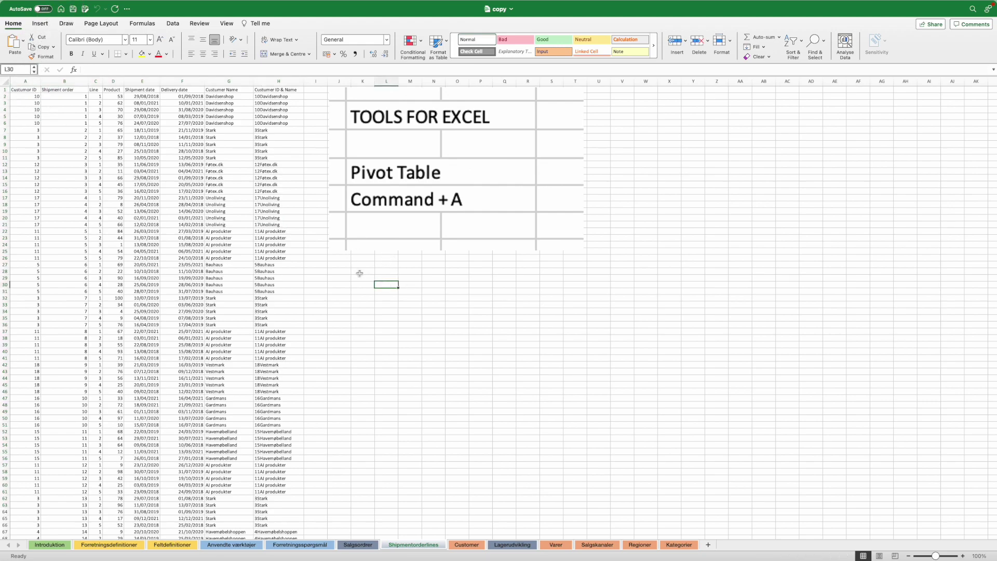
left_click(137, 212)
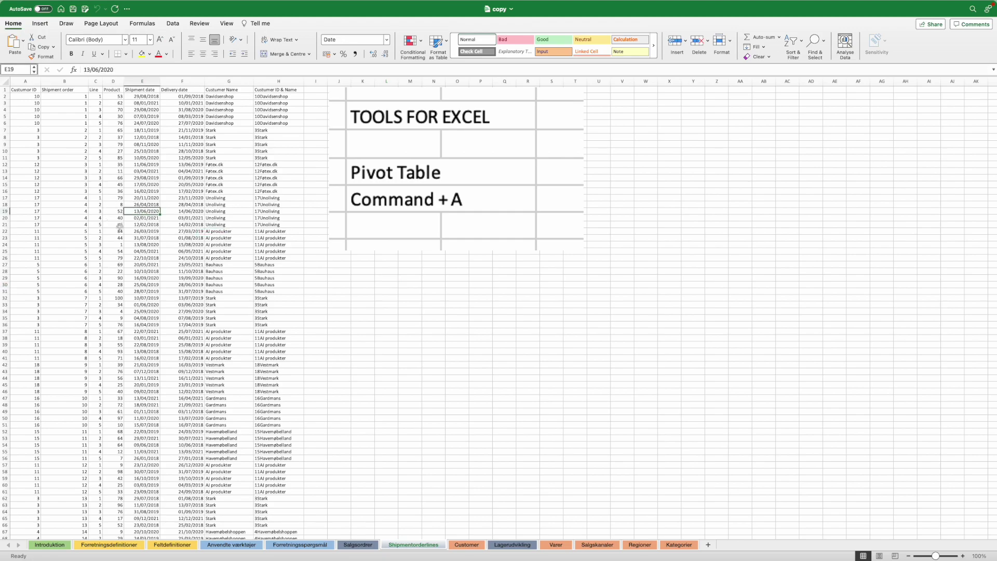
scroll(192, 230, "down", 1)
key("super+a")
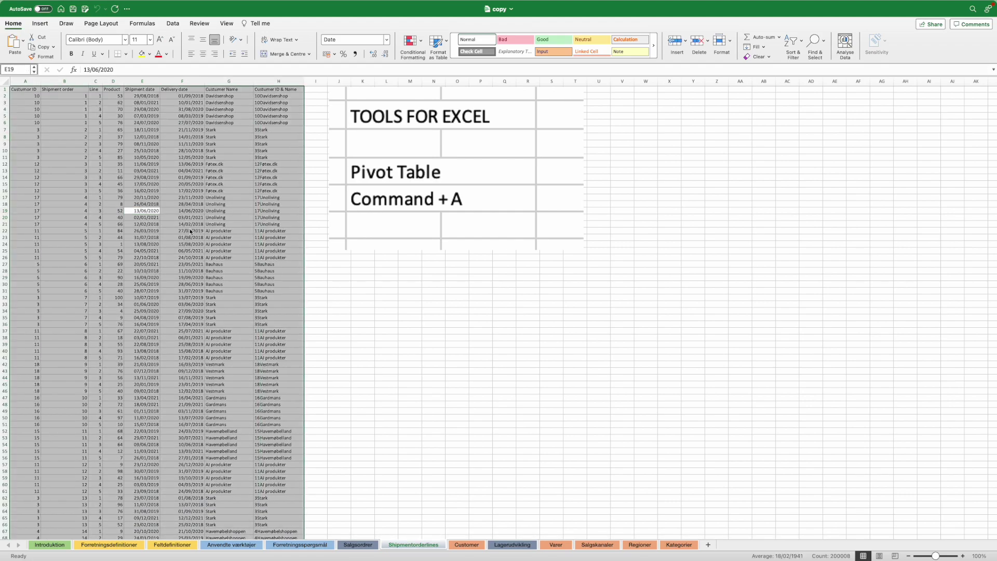
mouse_move(993, 92)
left_mouse_down()
mouse_move(992, 152)
mouse_move(993, 90)
left_mouse_up()
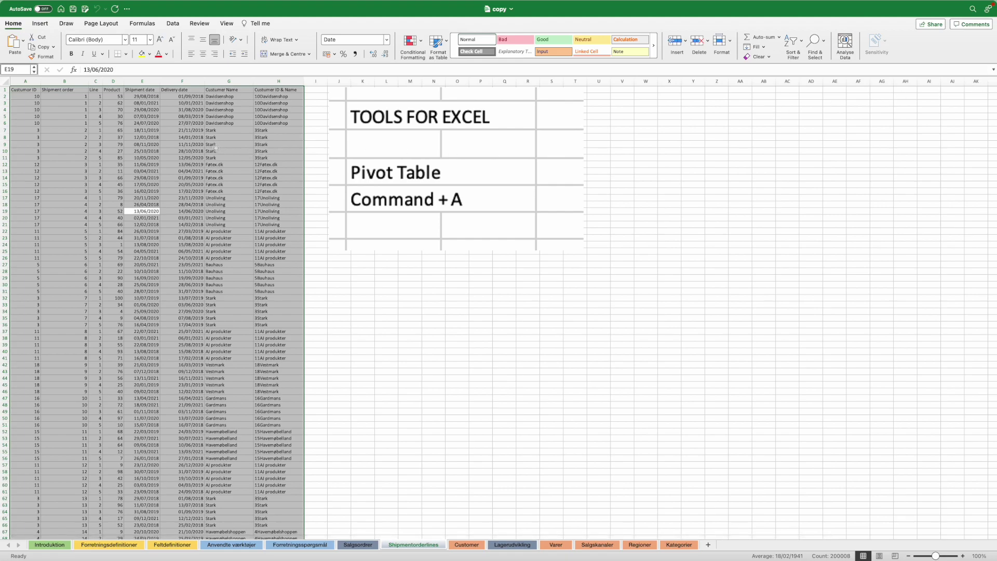
Create a pivot table from the selected order data, placed on a new worksheet
left_click(40, 24)
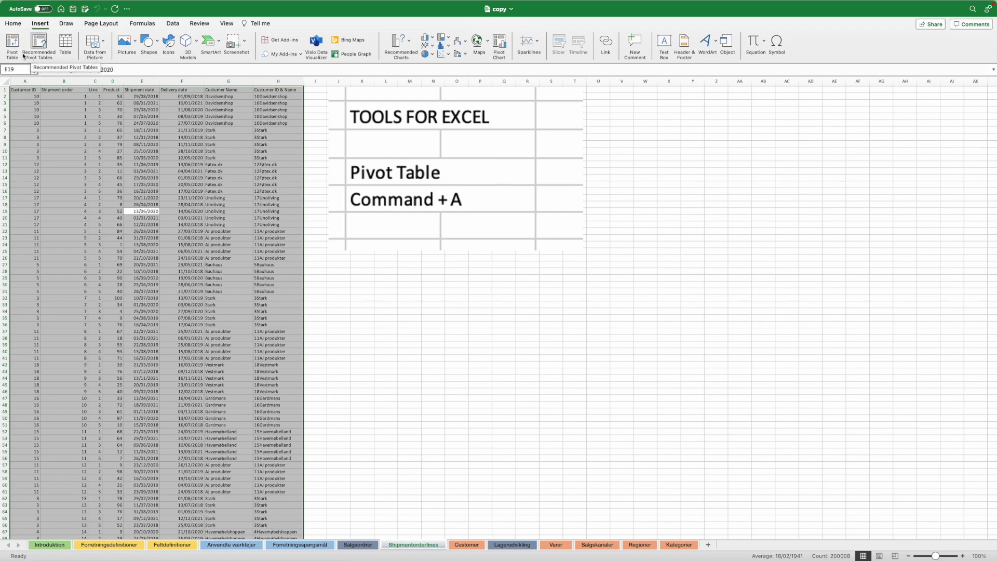
left_click(13, 42)
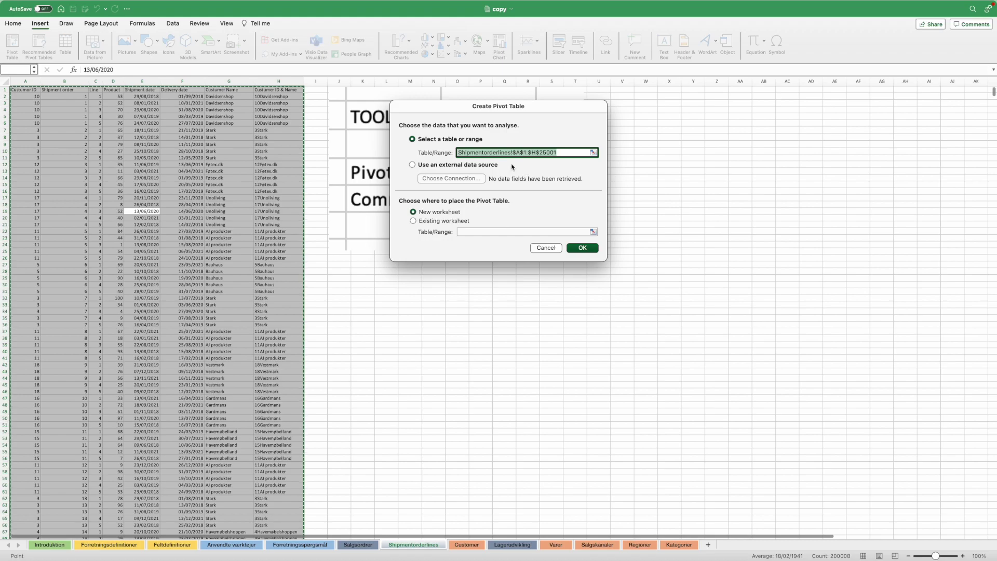
left_click(586, 249)
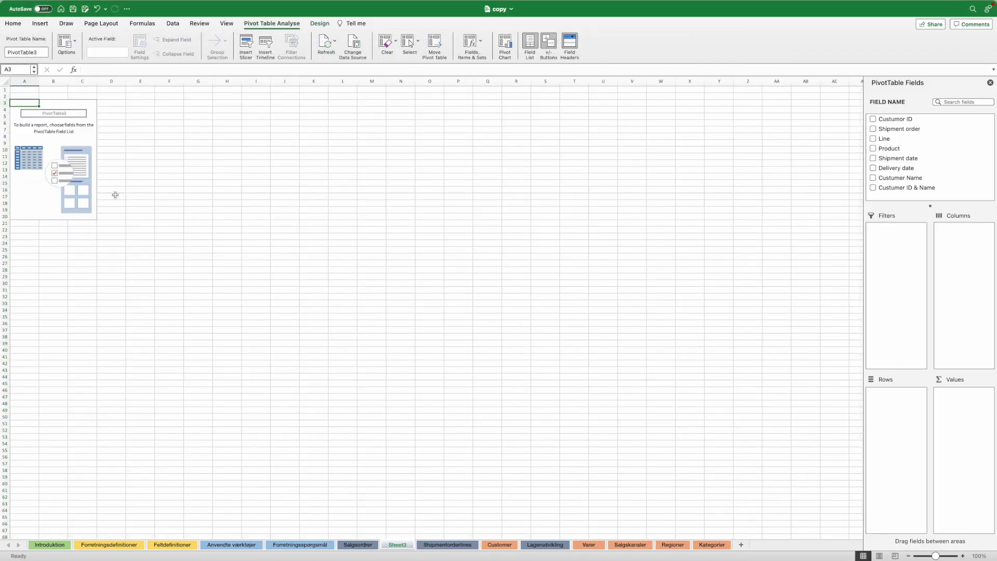
Rename the new pivot table sheet to 'custumer orders'
left_click(57, 138)
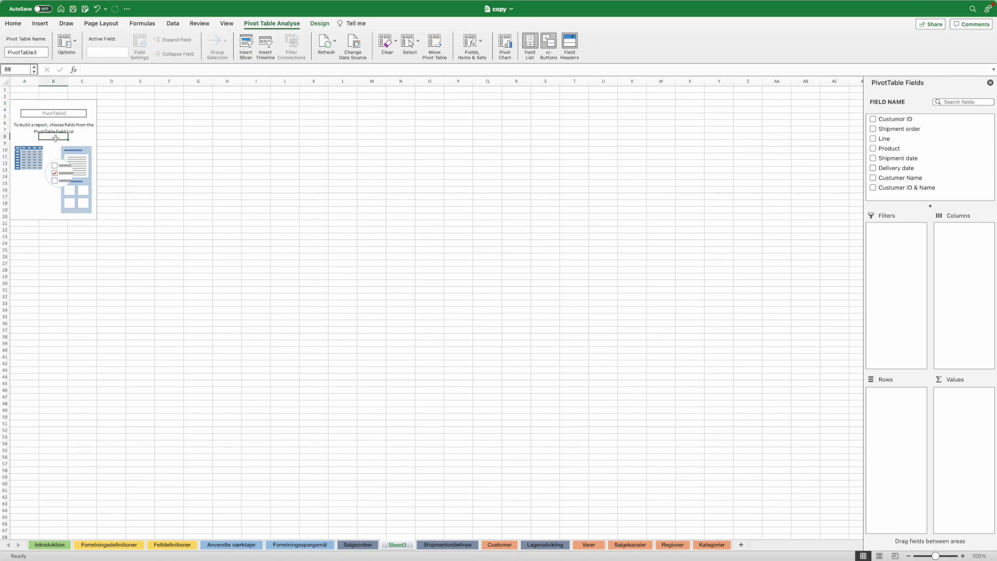
double_click(398, 544)
type("custu")
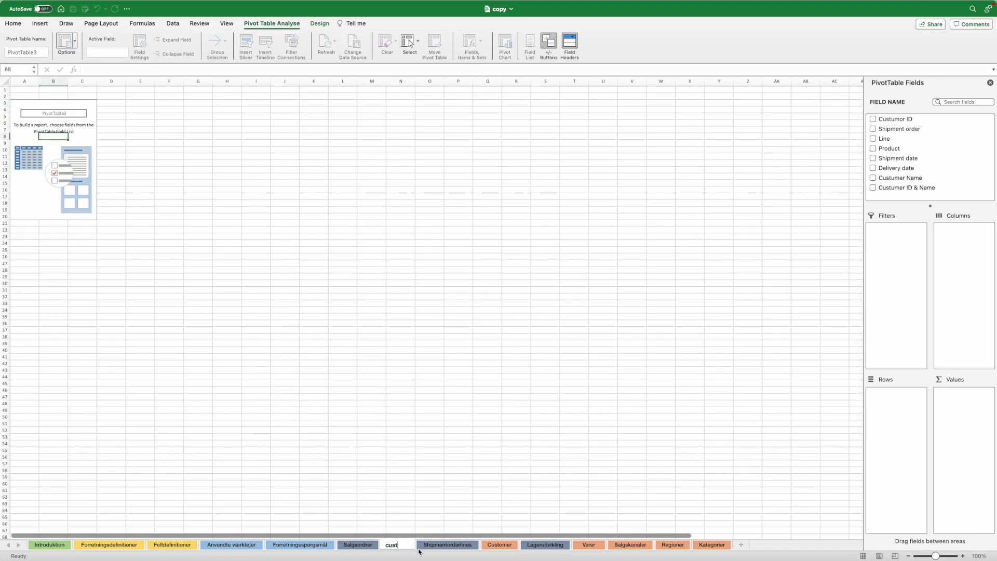
type("mer order")
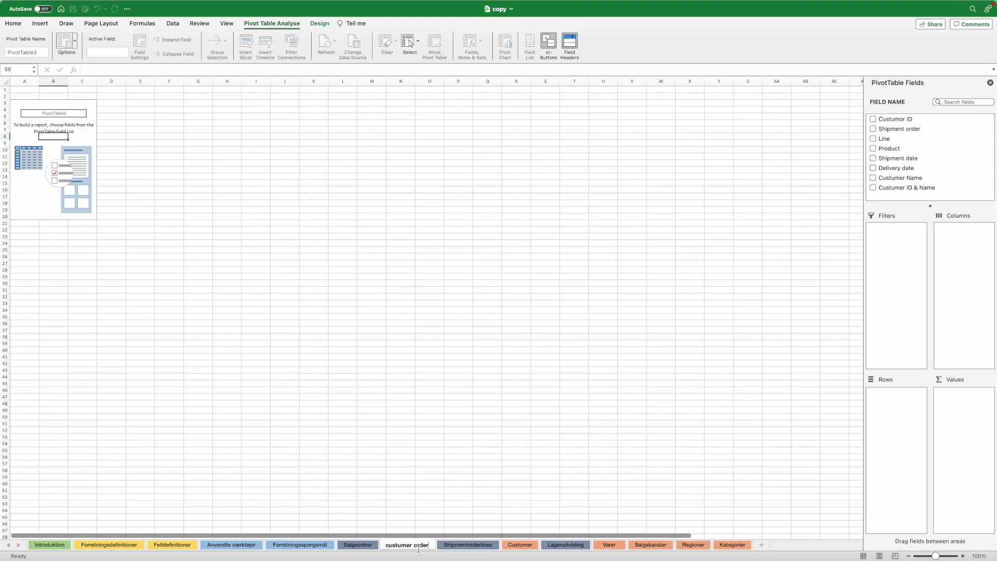
type("s.")
key("Return")
Add Sum of Product to Values and Custumer Name to Rows, giving per-customer totals
left_click(895, 122)
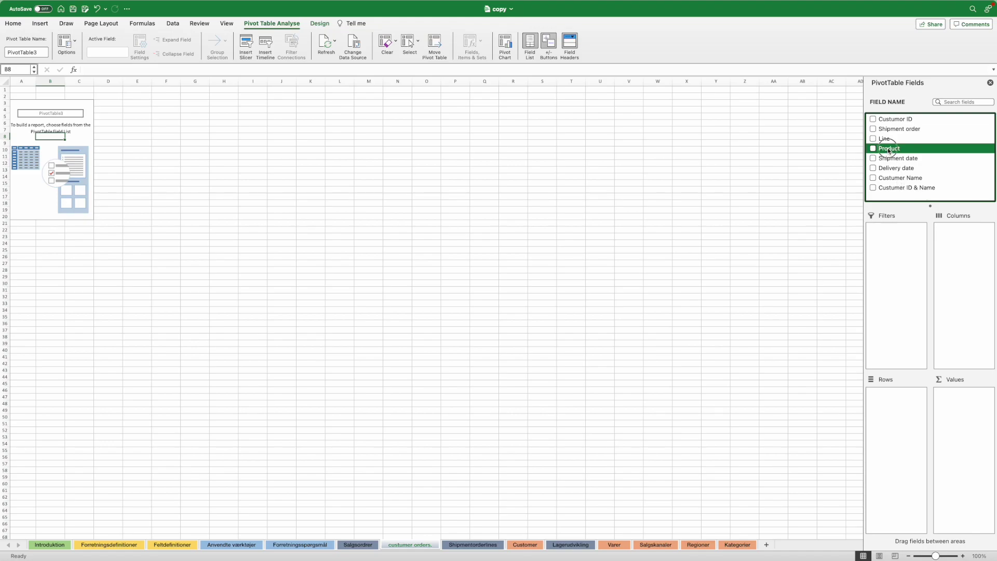
left_click_drag(889, 151, 966, 403)
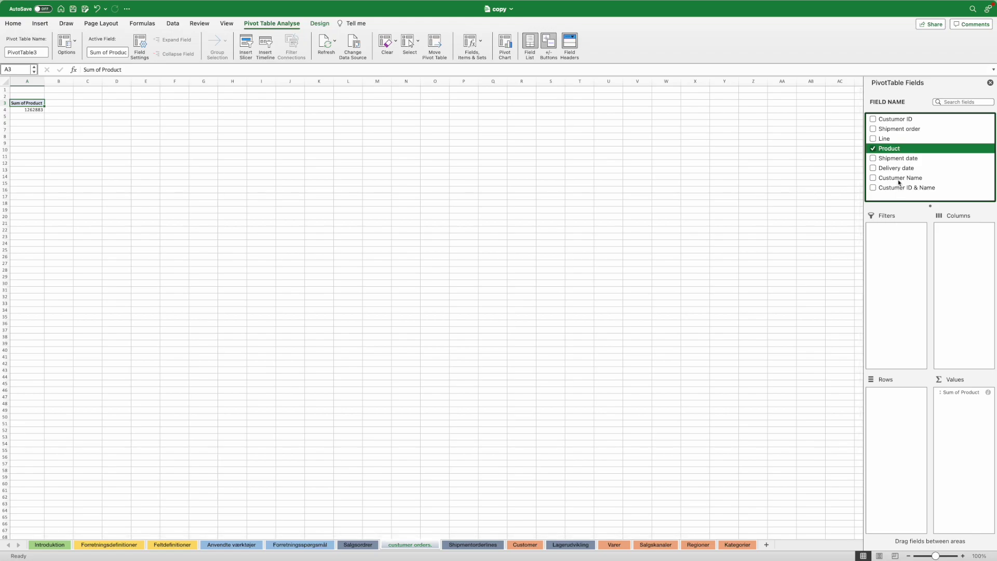
mouse_move(900, 177)
left_mouse_down()
mouse_move(896, 423)
mouse_move(896, 399)
left_mouse_up()
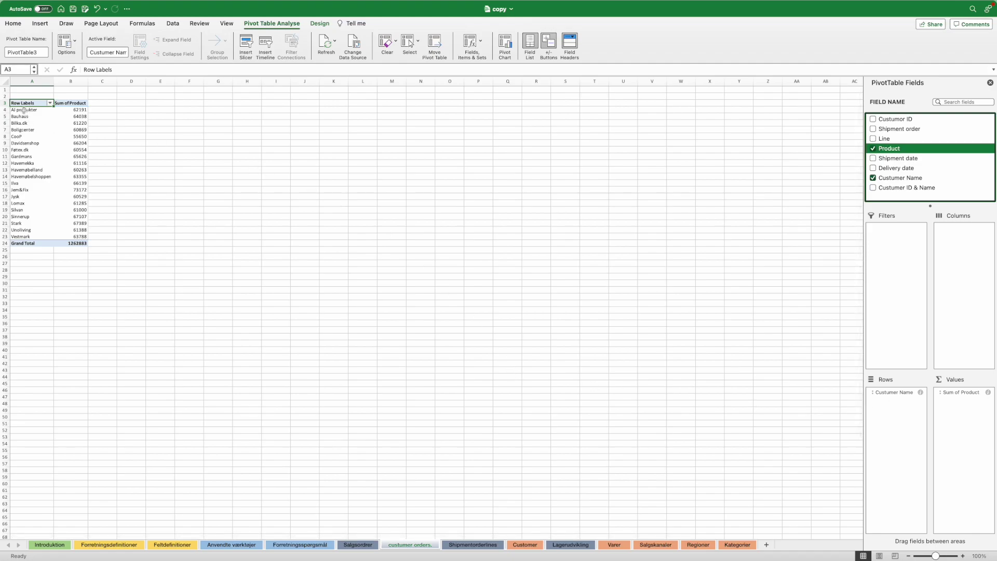
left_click(63, 110)
scroll(78, 154, "down", 1)
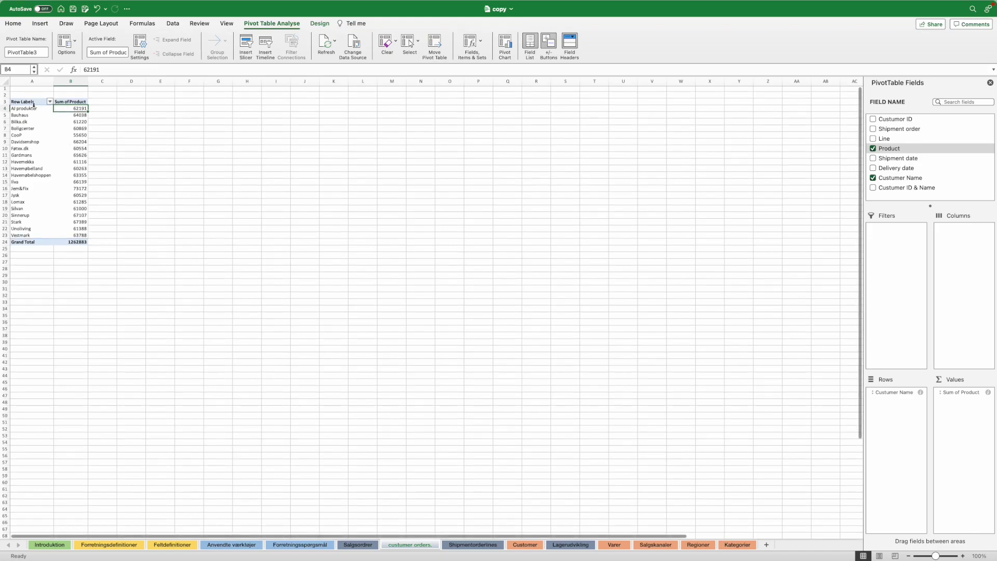
scroll(45, 102, "right", 1)
scroll(47, 101, "left", 1)
scroll(47, 101, "up", 1)
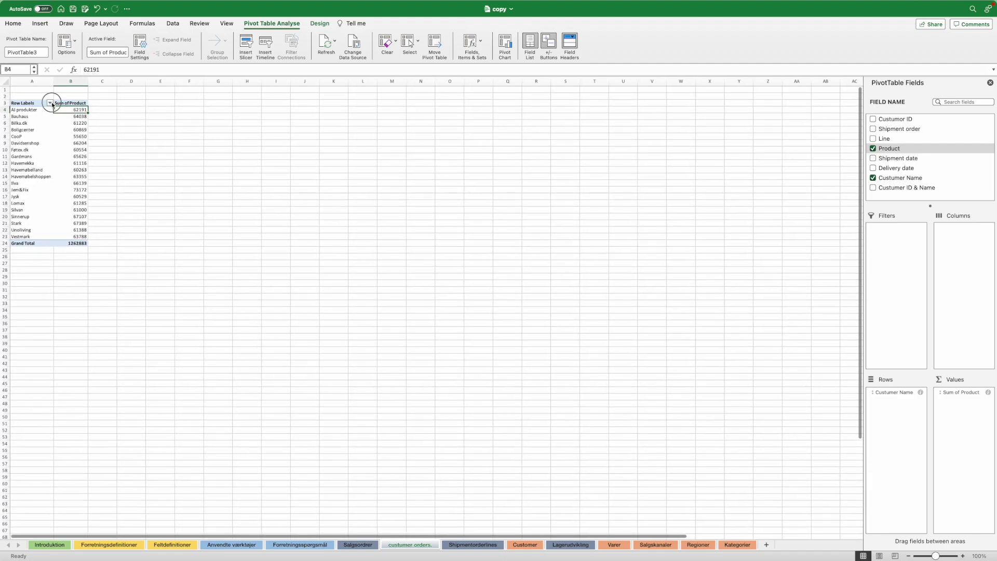
Sort the customer row labels in descending order
left_click(49, 104)
left_click(134, 132)
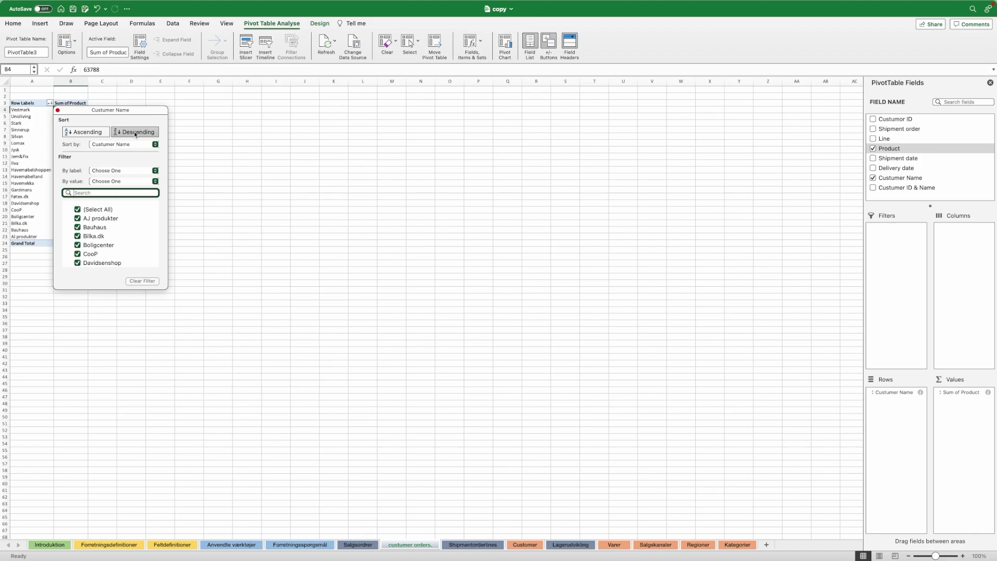
left_click(56, 111)
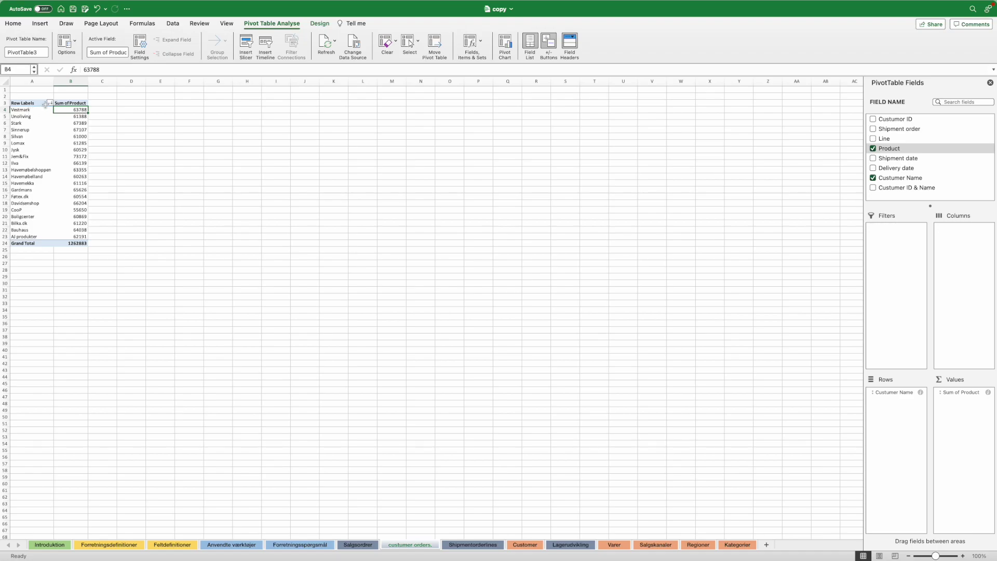
Sort the customers by Sum of Product descending so the largest totals come first
left_click(48, 103)
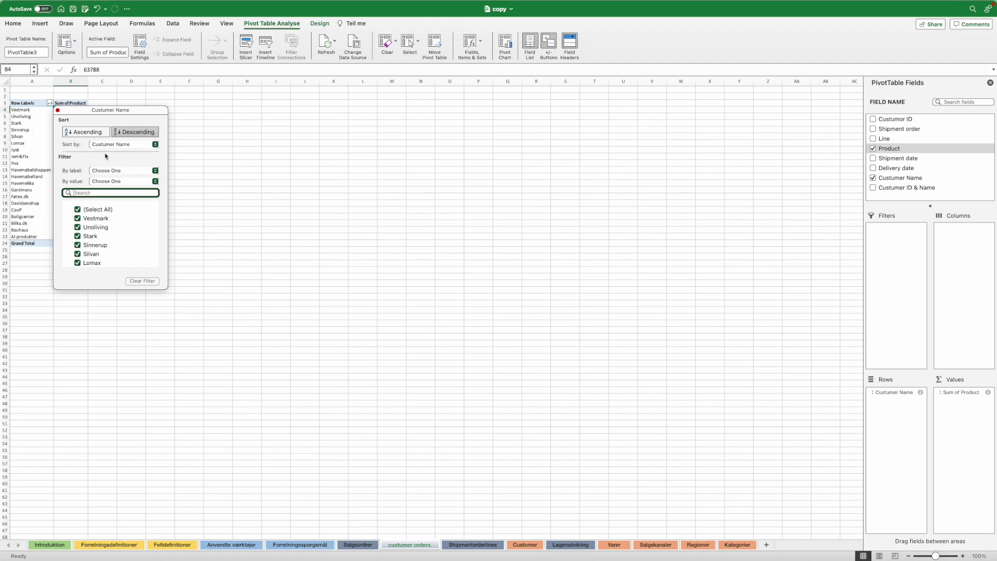
left_click(154, 145)
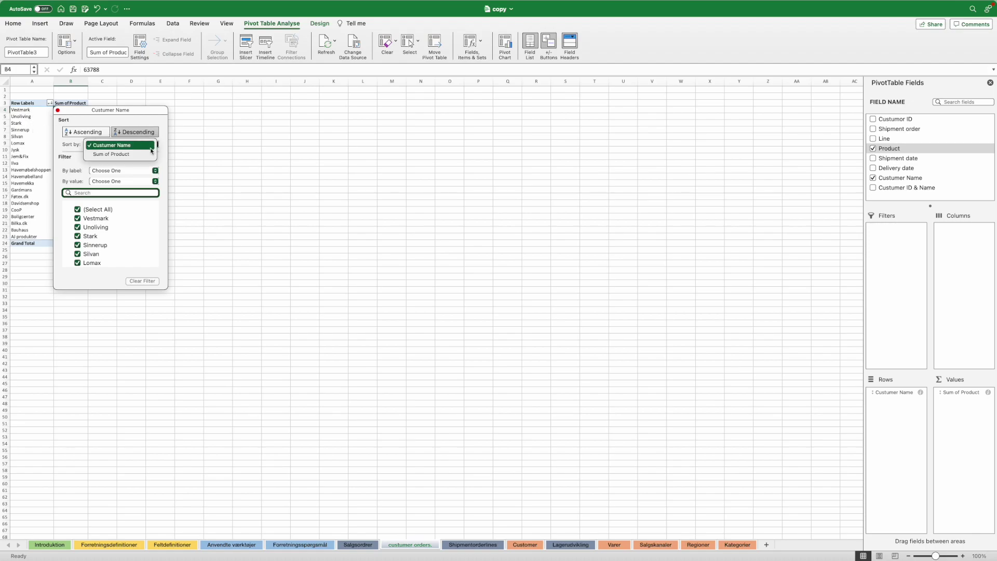
left_click(114, 155)
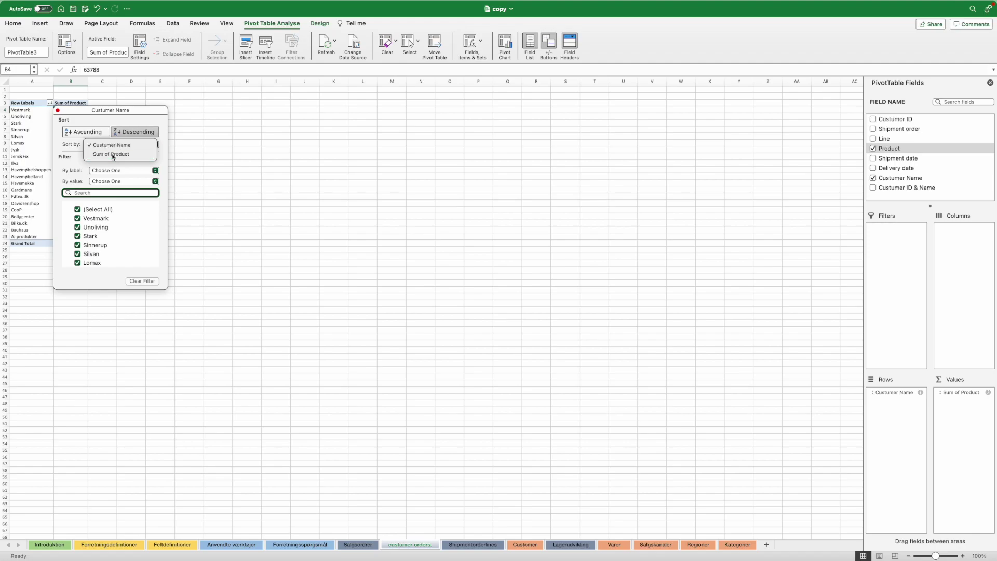
left_click(156, 134)
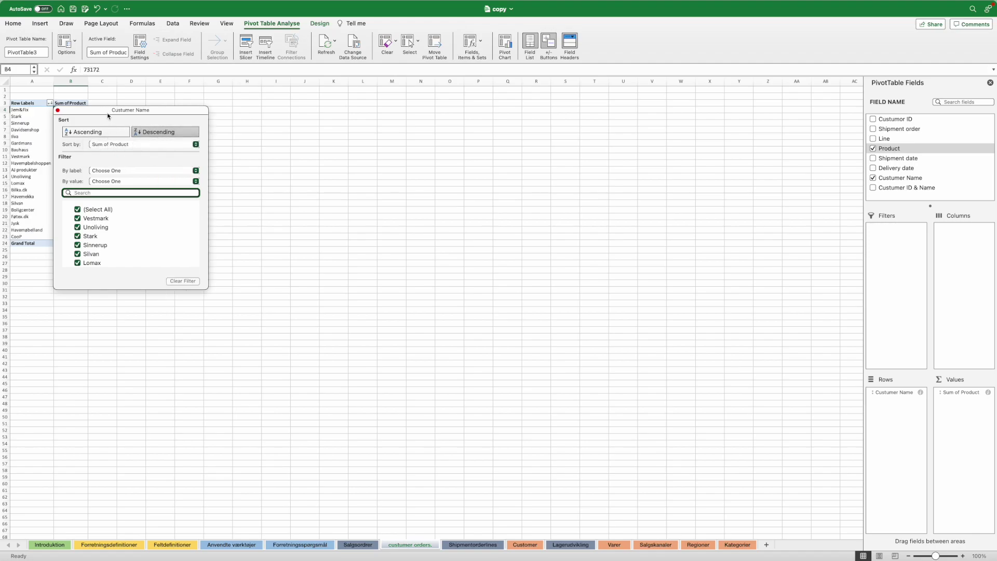
left_click_drag(107, 116, 165, 122)
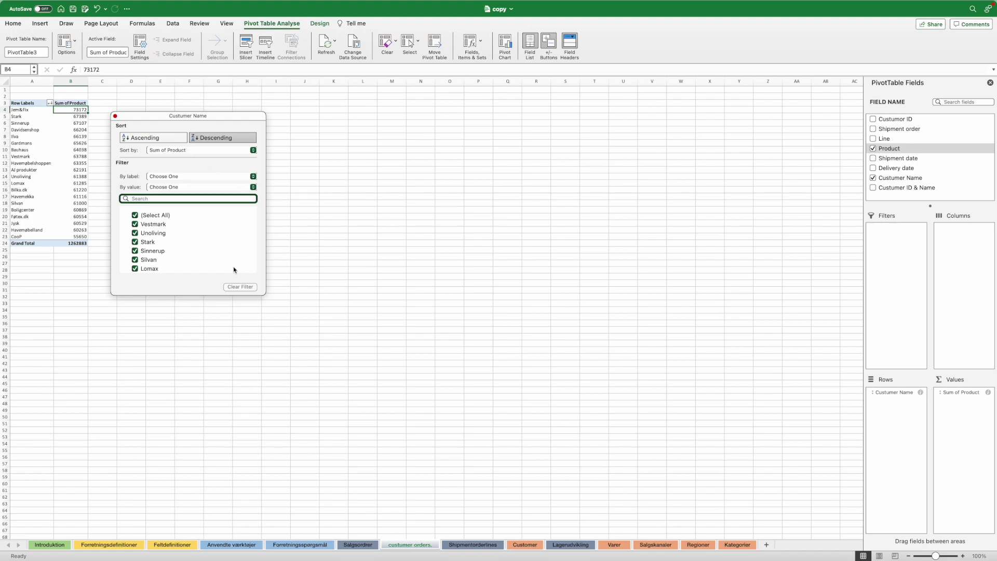
left_click(115, 115)
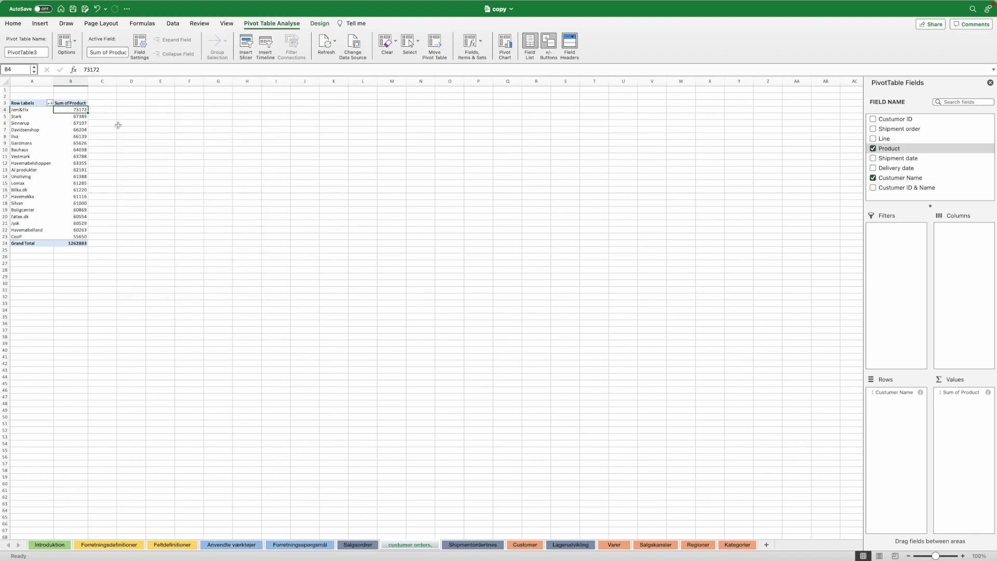
Review the sorted results: Jem&Fix on top with 73172, CooP last
left_click(23, 110)
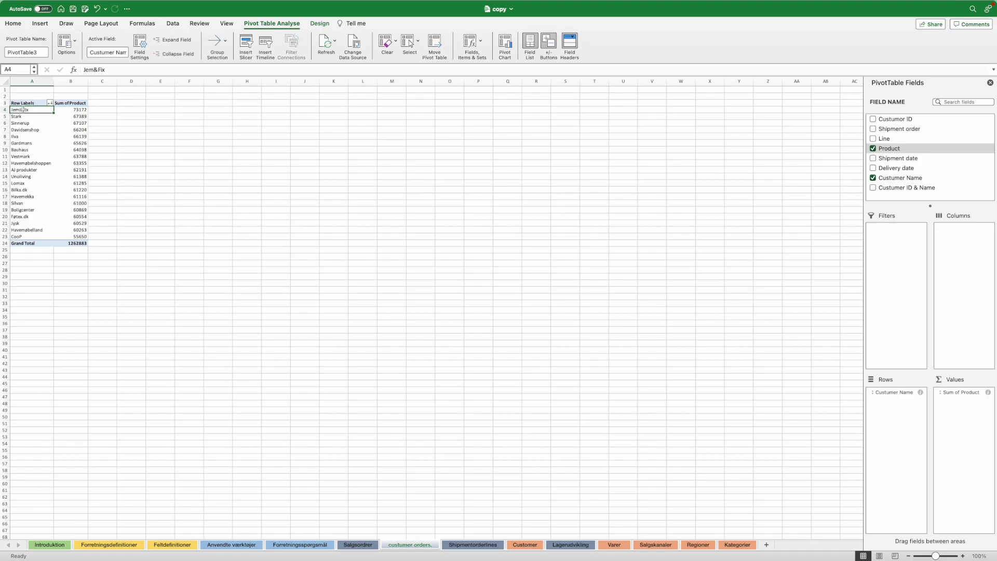
left_click(81, 110)
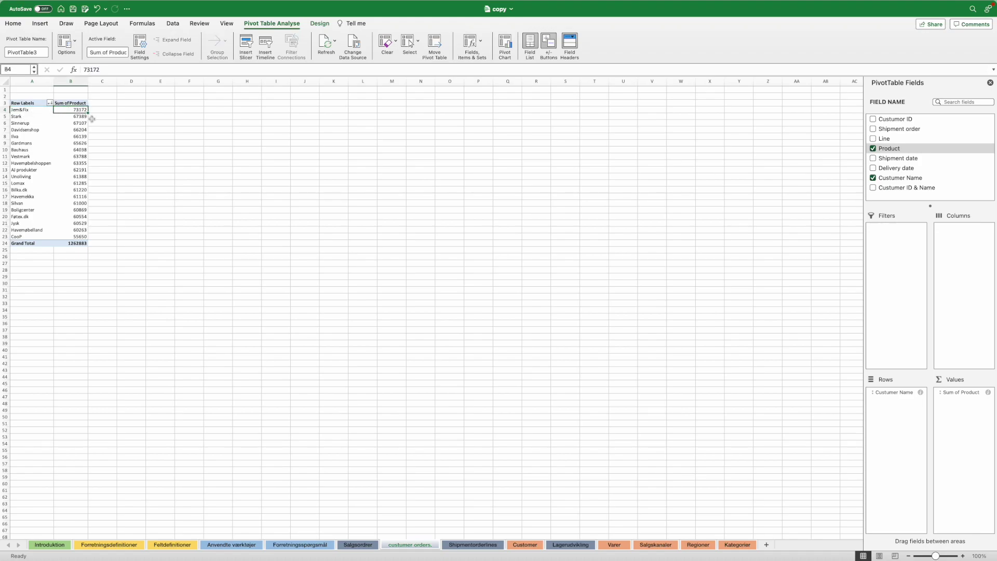
left_click(21, 238)
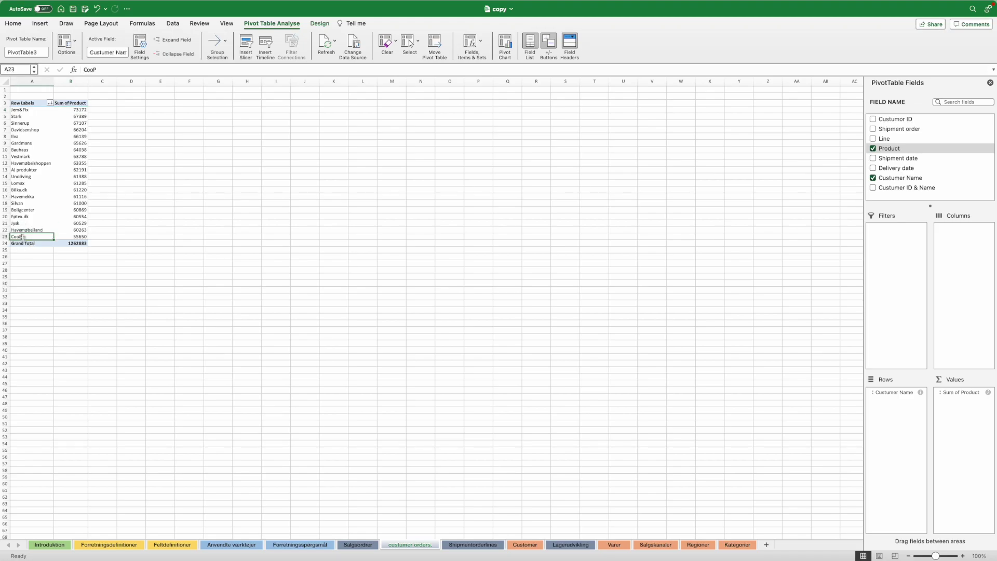
Replace Custumer Name with Line in Rows so products are summed by lines 1–5
left_click(67, 237)
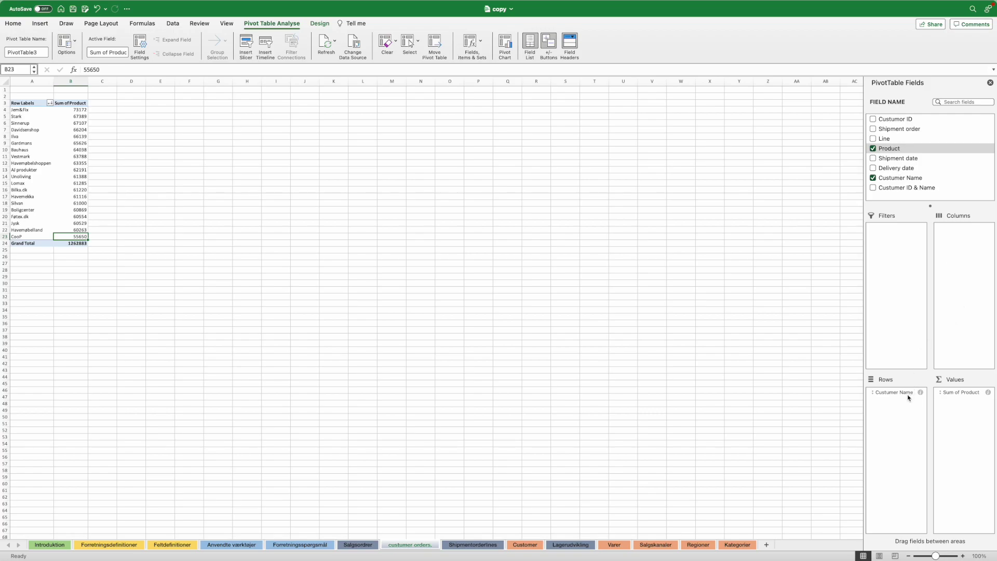
left_click_drag(907, 393, 942, 186)
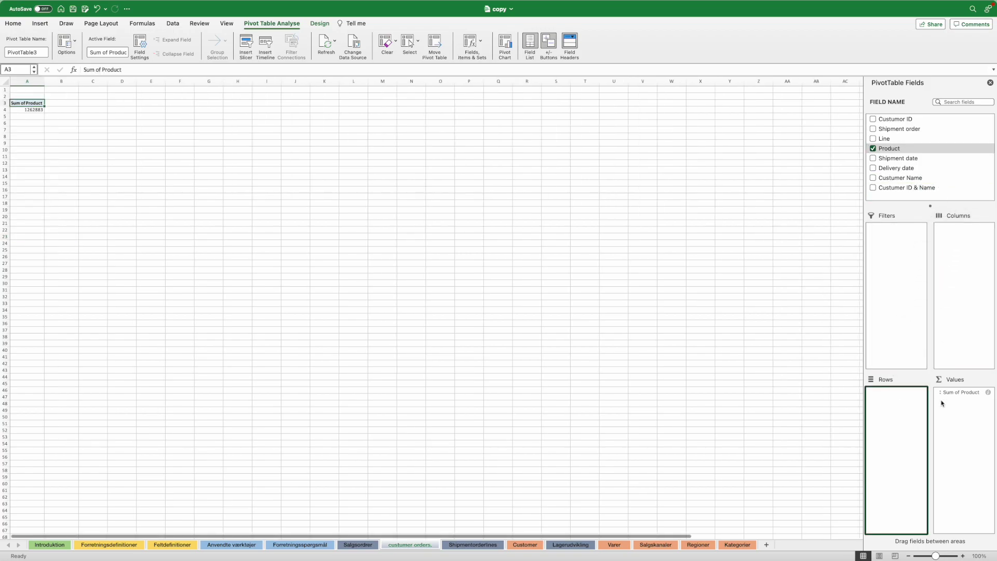
left_click_drag(884, 139, 896, 393)
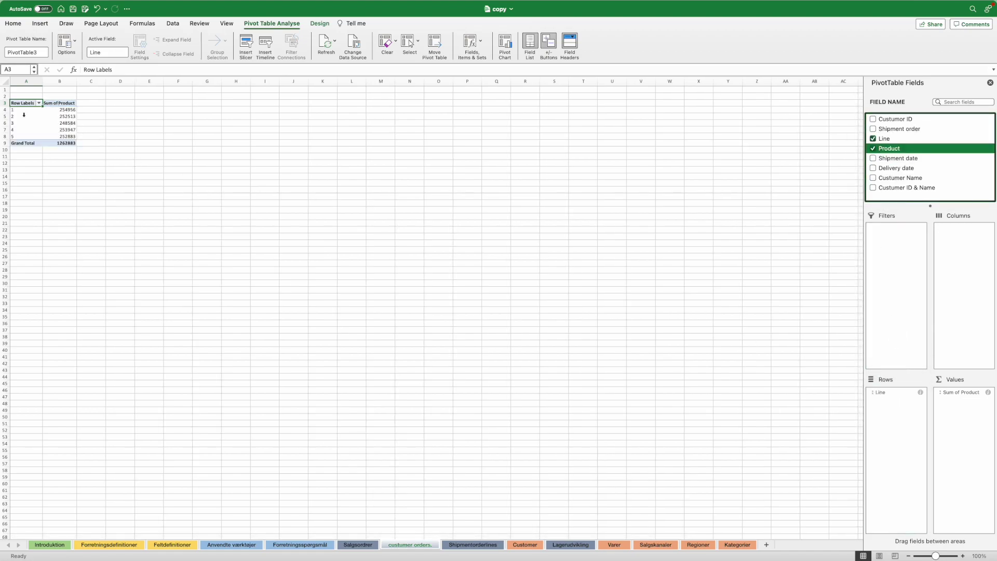
left_click(14, 109)
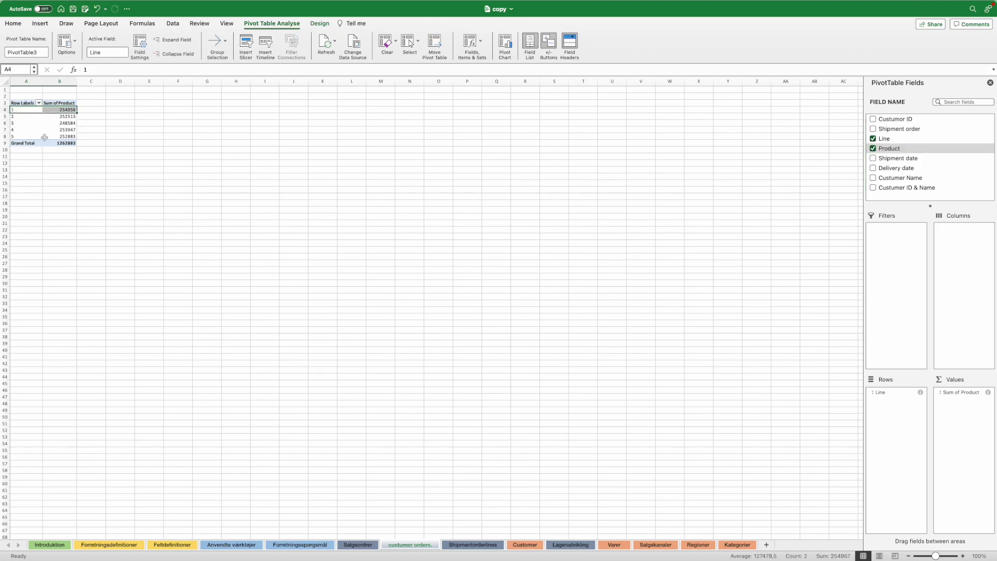
left_click(24, 117)
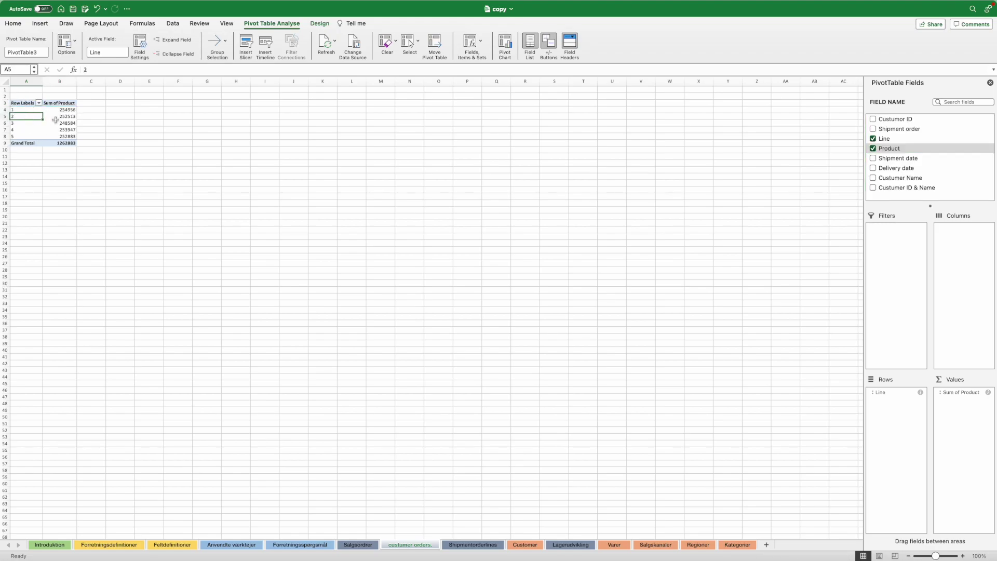